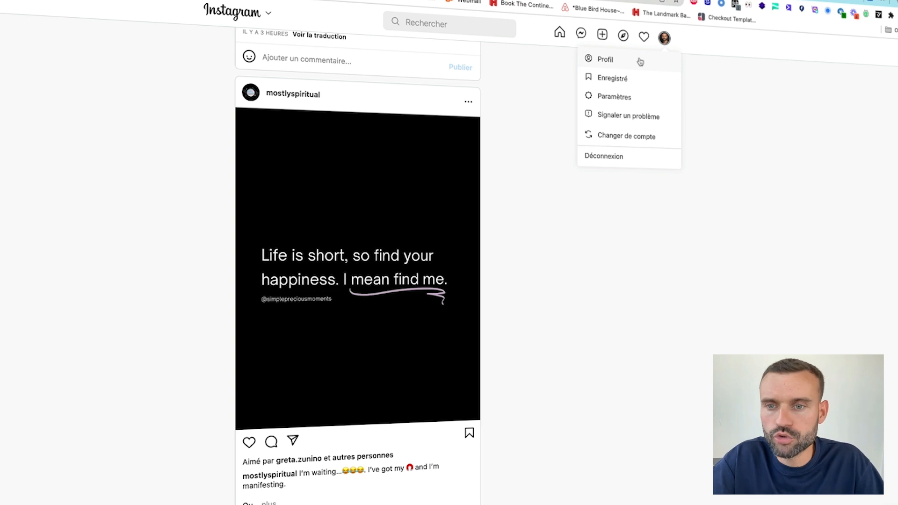
Open the account's own Instagram profile and its reel about earning 50,000€ per month by duplicating a working model.
left_click(639, 61)
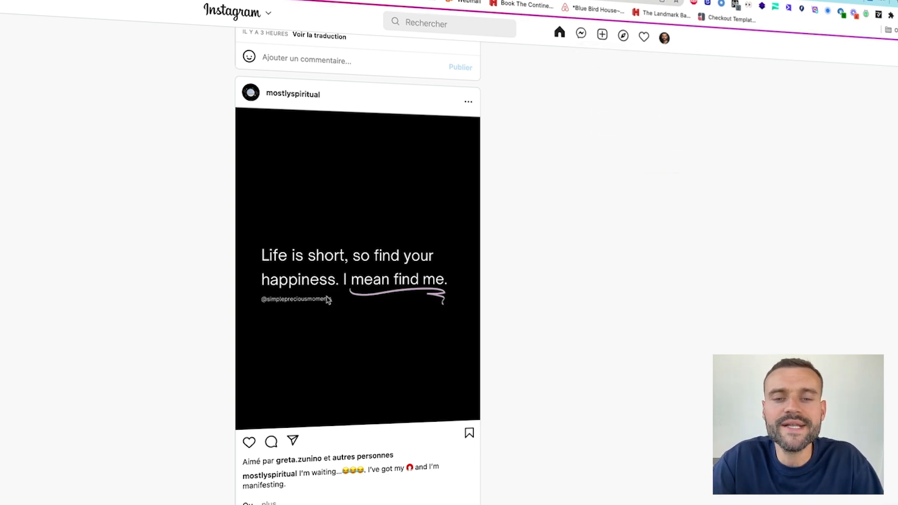
scroll(368, 305, "down", 1)
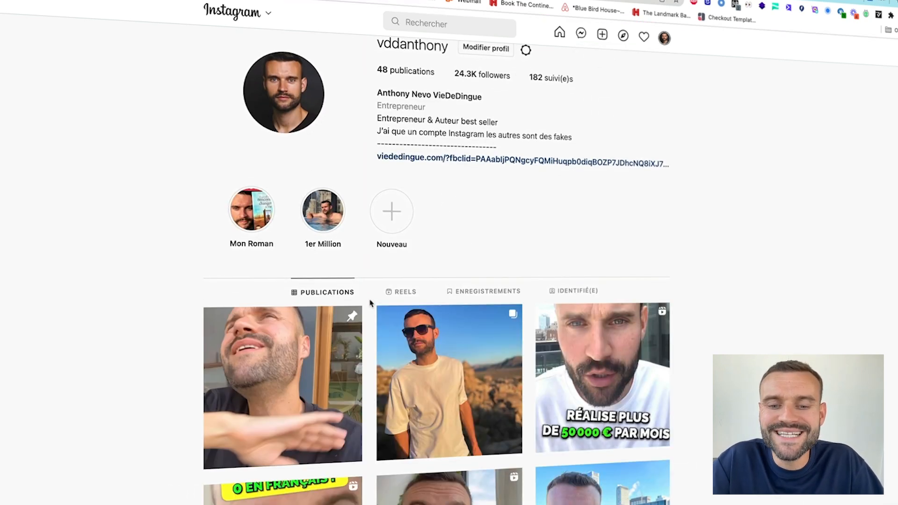
scroll(377, 306, "down", 5)
left_click(592, 233)
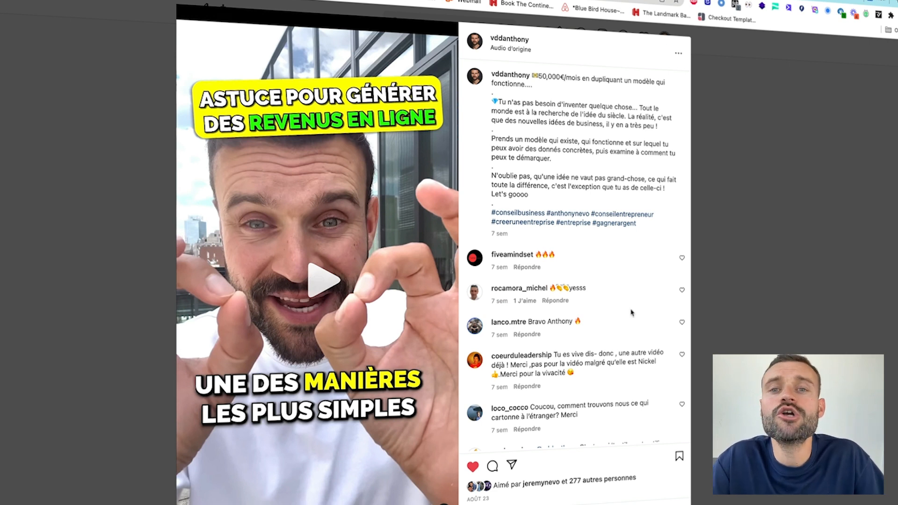
scroll(613, 307, "down", 2)
scroll(613, 307, "up", 2)
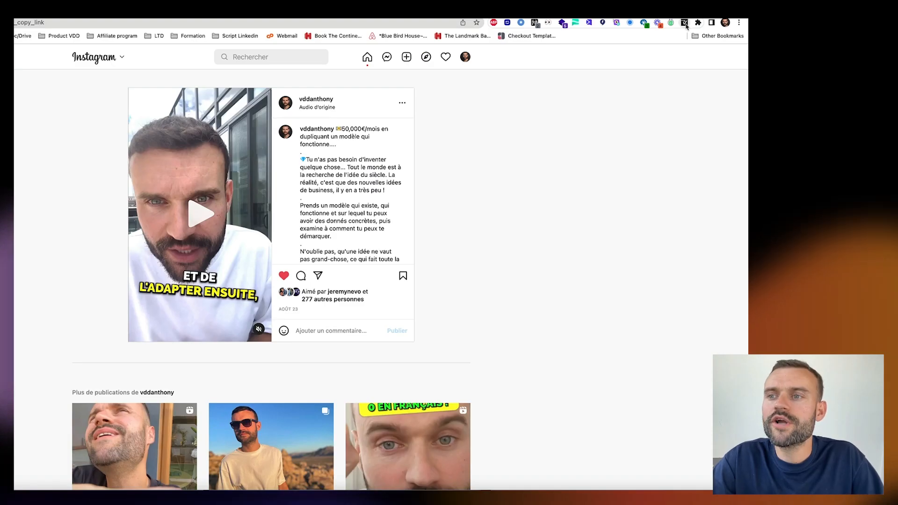
Scan the profiles that liked the reel with the ClarkUp extension and copy the exported list to the clipboard.
left_click(684, 22)
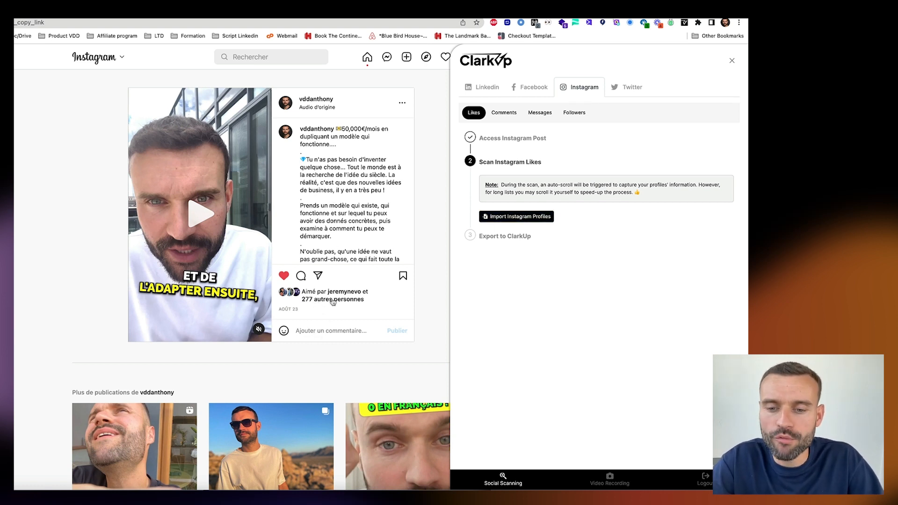
left_click(536, 216)
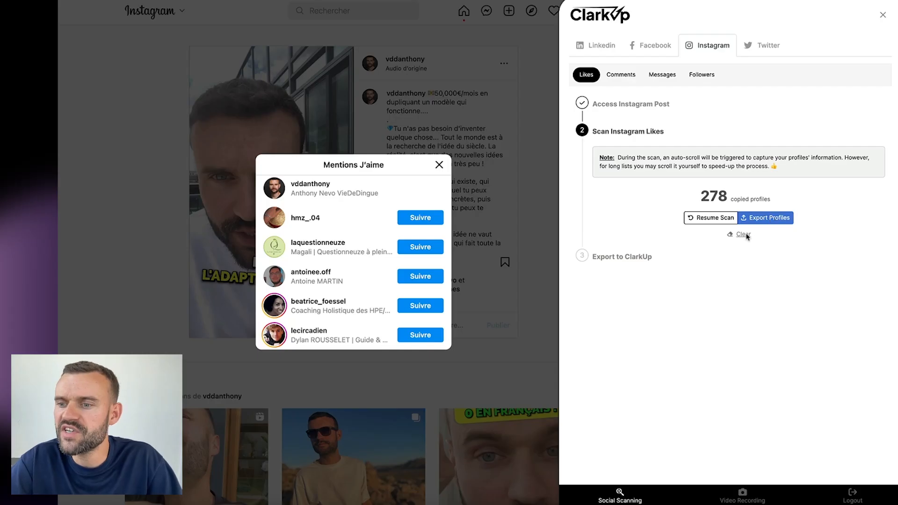
left_click(561, 382)
scroll(681, 303, "down", 10)
scroll(681, 303, "up", 15)
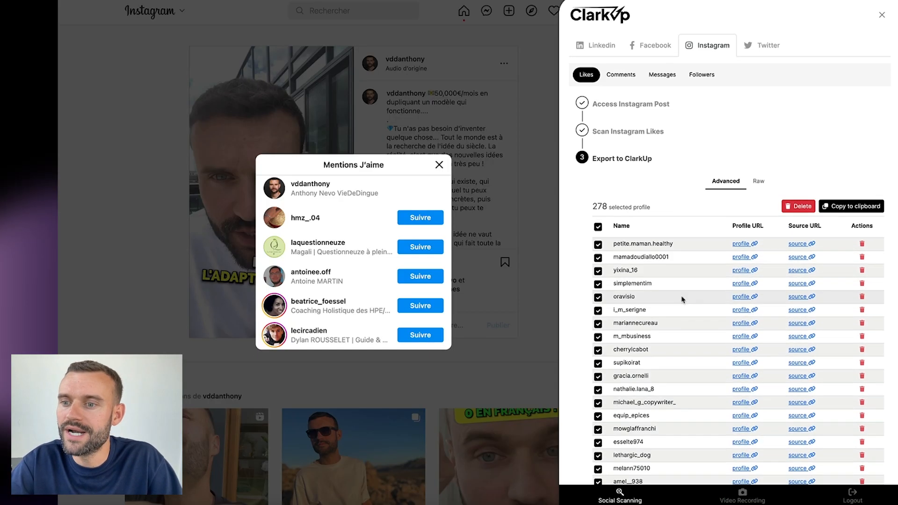
left_click(858, 210)
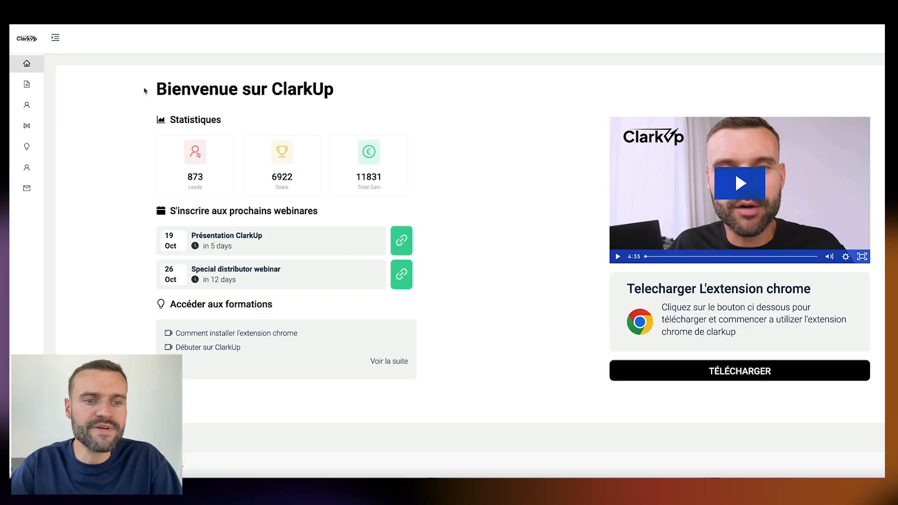
Switch to the ClarkUp web app and import the copied profiles as leads into the Instagram - Template pipeline.
left_click(27, 85)
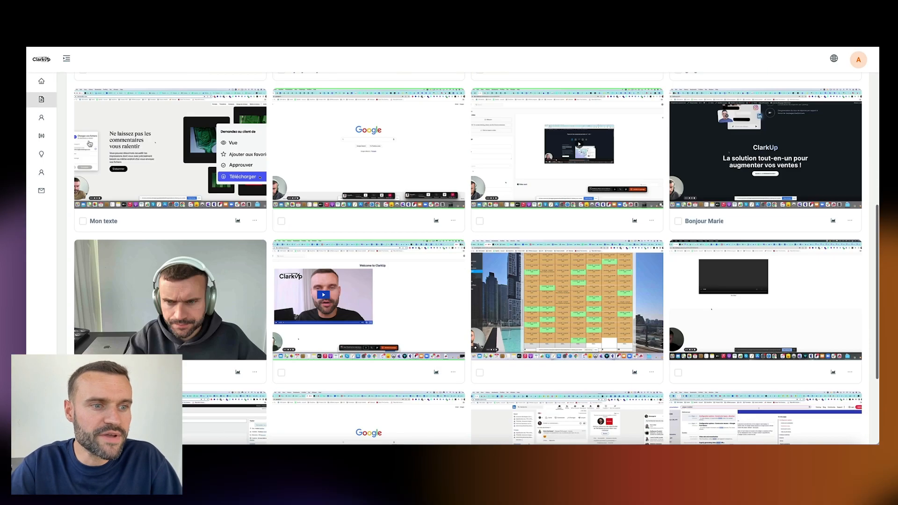
left_click(41, 118)
scroll(351, 197, "up", 5)
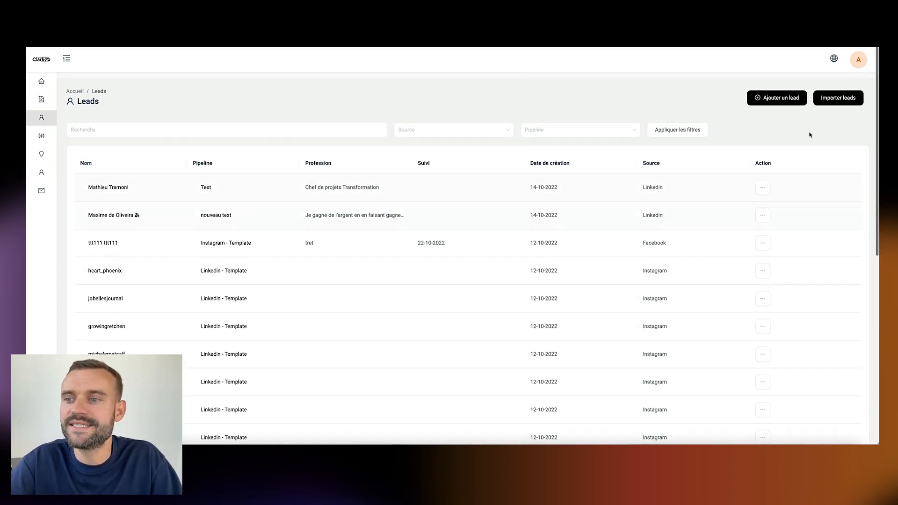
left_click(833, 92)
left_click(401, 150)
key("ctrl+v")
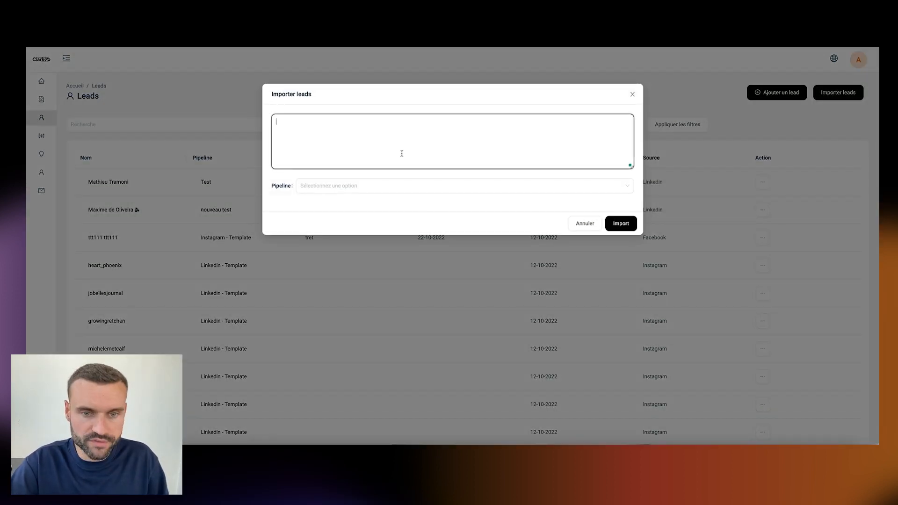
left_click(365, 192)
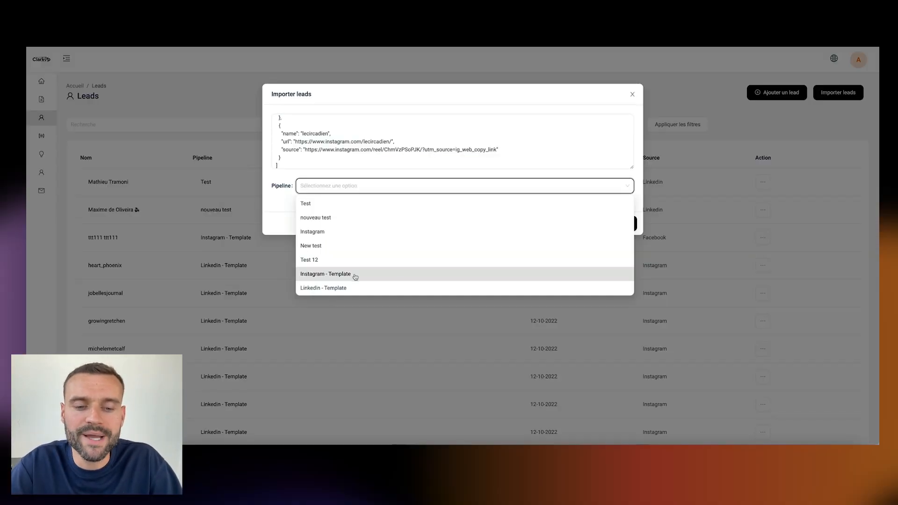
left_click(355, 277)
left_click(620, 224)
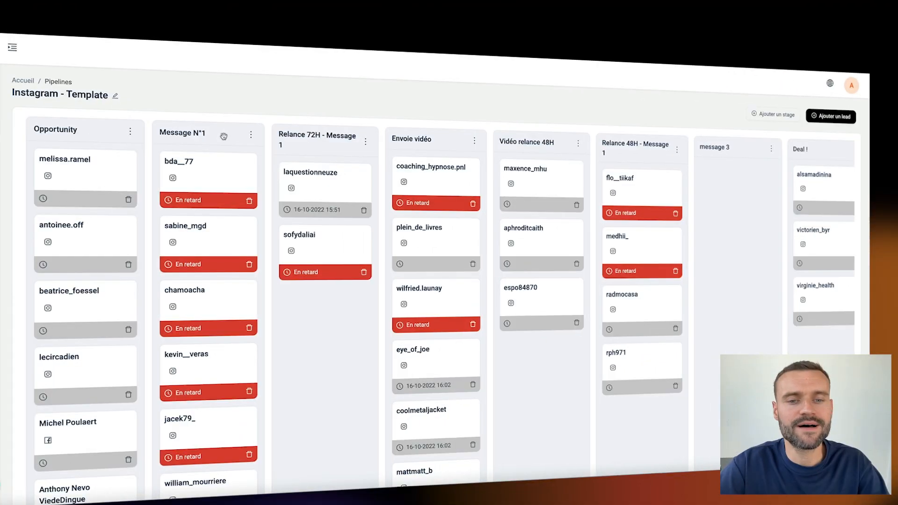
Check the Instagram profile of the third lead in Opportunity and move that lead to the Message N°1 stage.
scroll(224, 136, "down", 5)
scroll(223, 136, "up", 5)
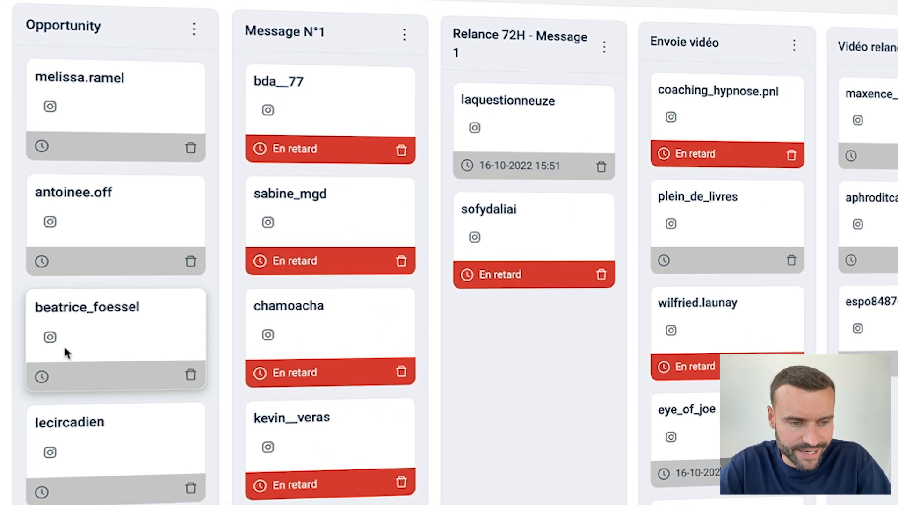
left_click(50, 337)
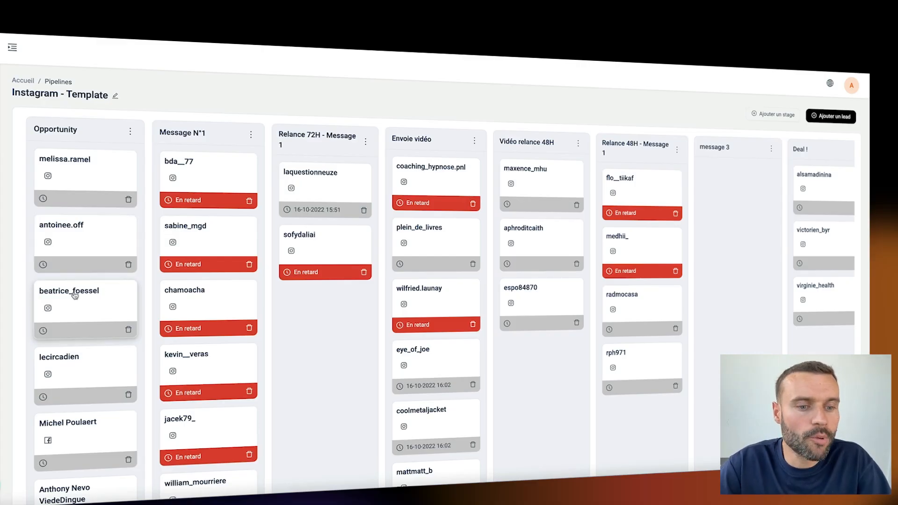
left_click_drag(91, 293, 223, 292)
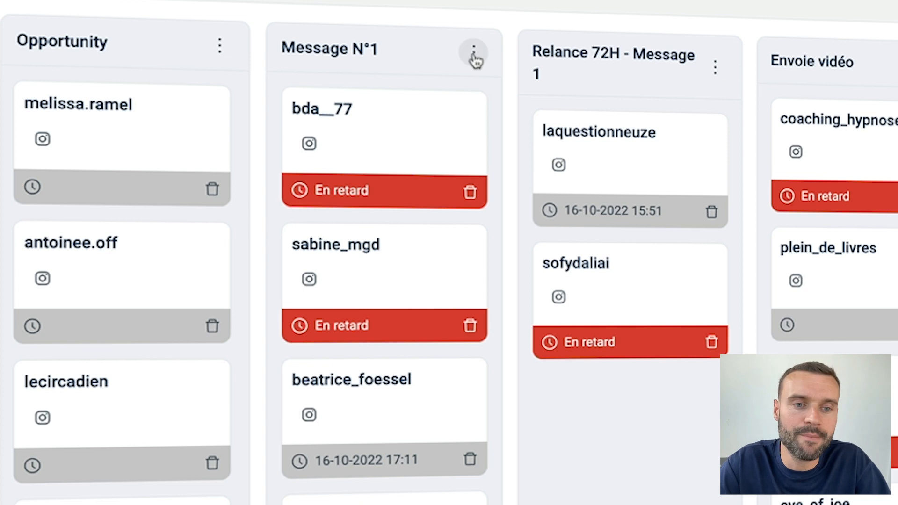
Examine the message template assignment of the Message N°1 stage.
left_click(474, 57)
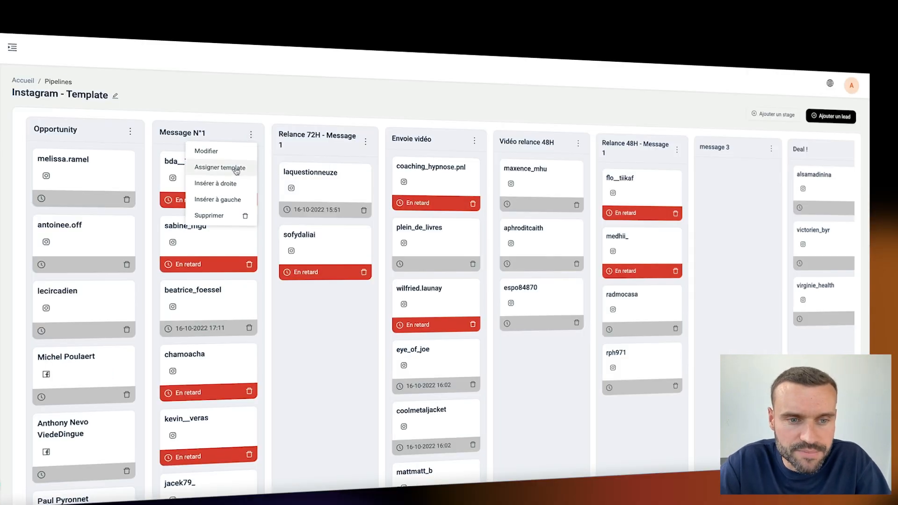
left_click(236, 169)
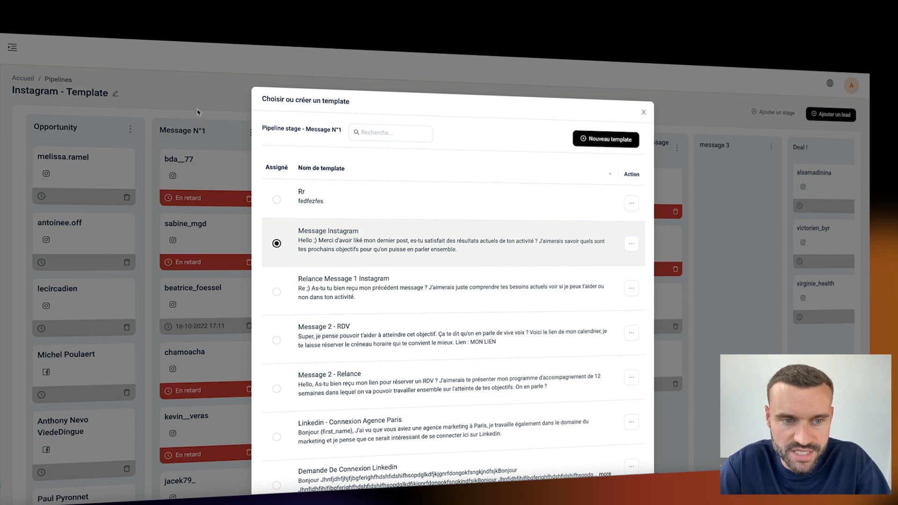
left_click(643, 114)
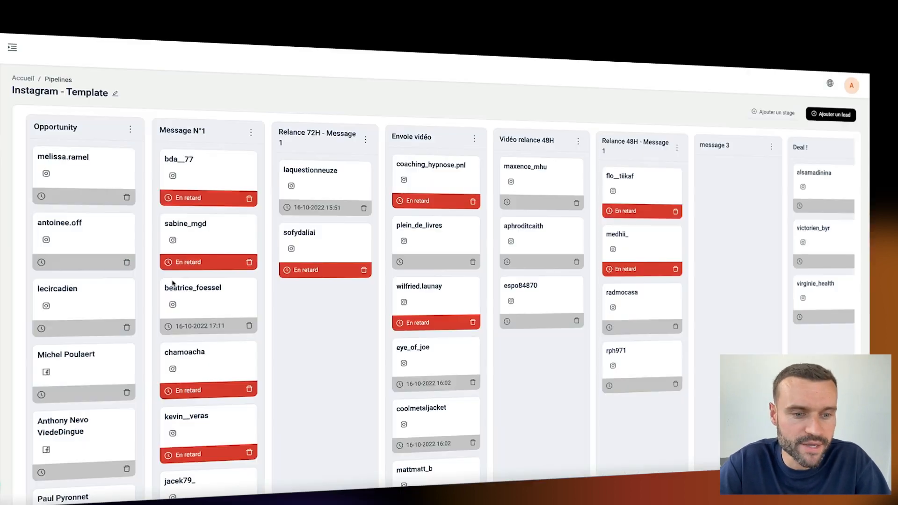
Contact the moved lead from their Instagram profile and insert the Message Instagram template text into the private message.
left_click(172, 306)
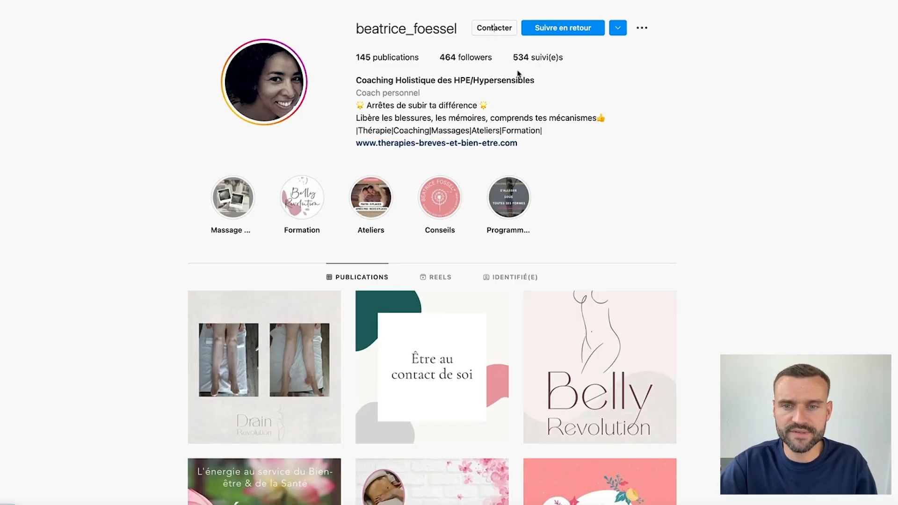
left_click(494, 28)
left_click(457, 484)
key("super+v")
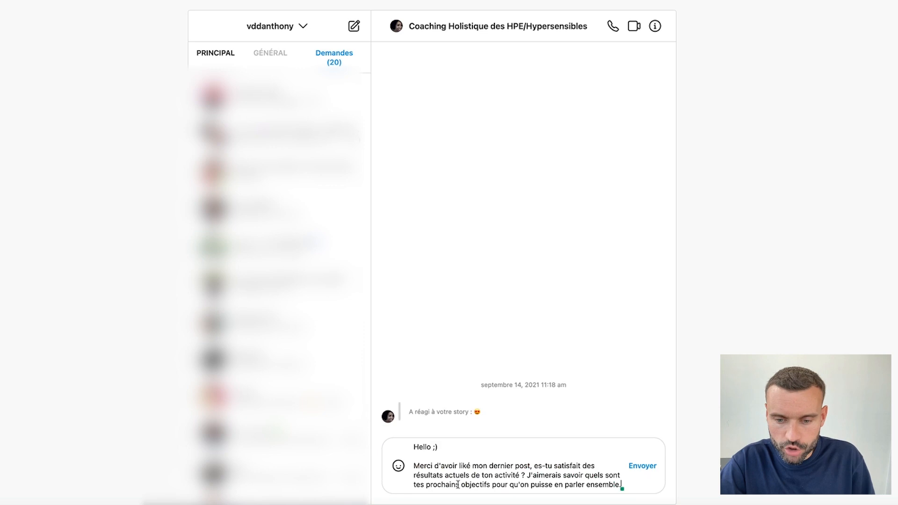
left_click_drag(526, 485, 414, 456)
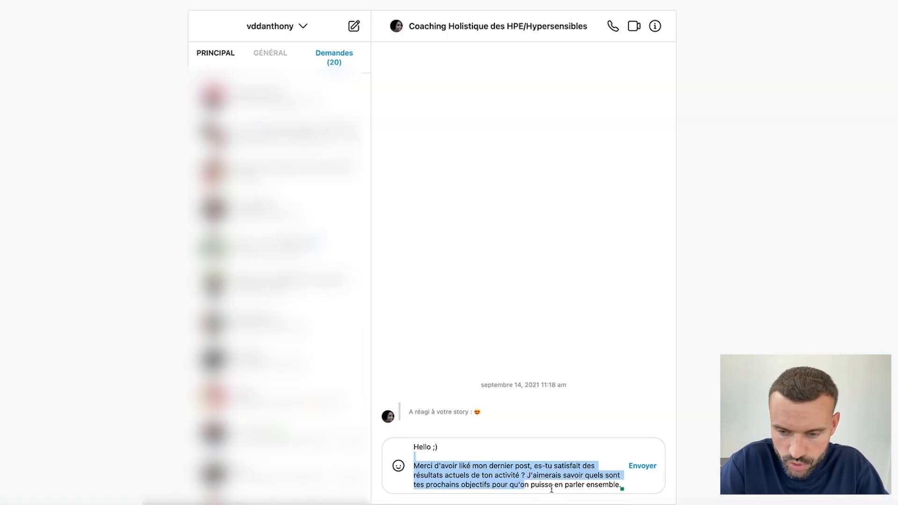
left_click(553, 484)
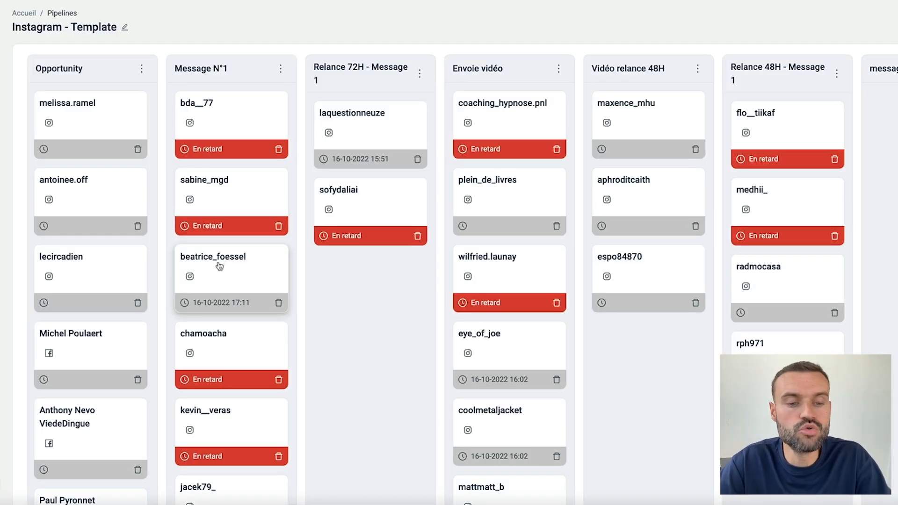
Check the follow-up settings of the Message N°1 stage and move the contacted lead to Relance 72H - Message 1.
left_click(281, 68)
left_click(257, 91)
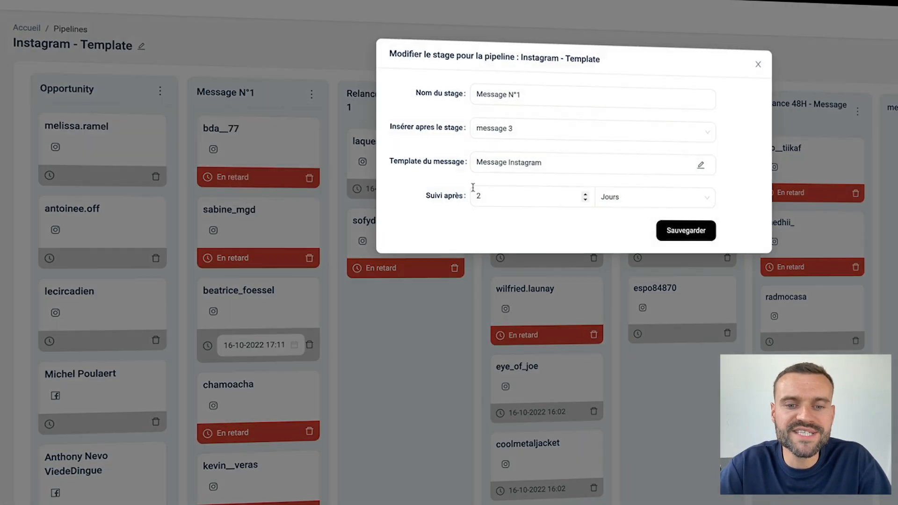
left_click(455, 173)
left_click(758, 64)
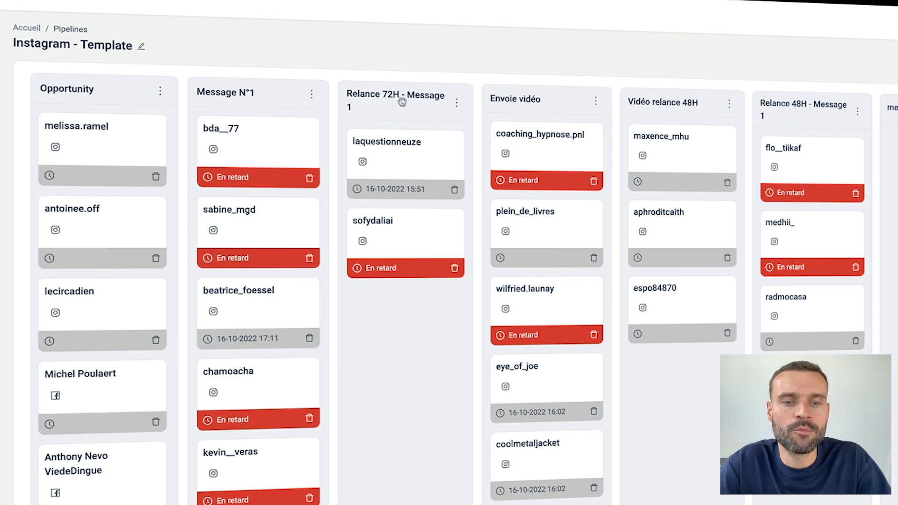
left_click_drag(307, 295, 424, 290)
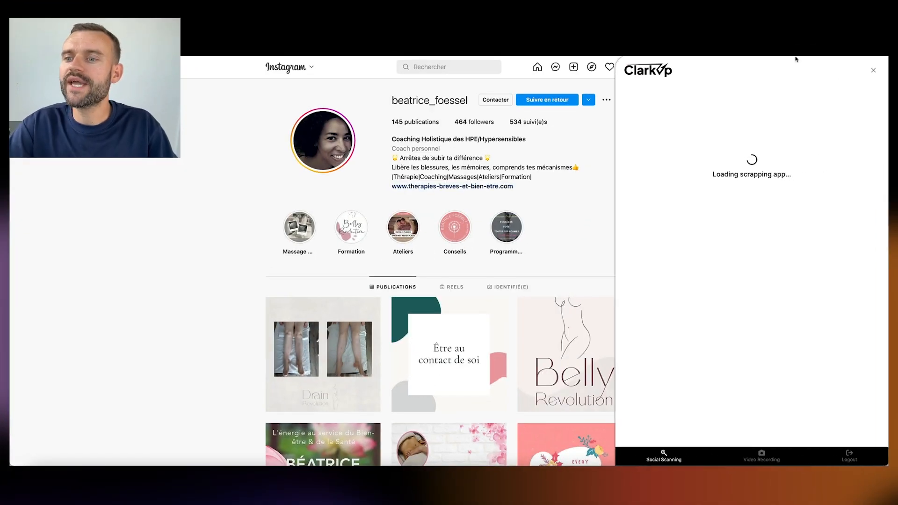
Open the ClarkUp extension's video recording section and examine the video page's title, appointment button and list of sent videos.
left_click(760, 453)
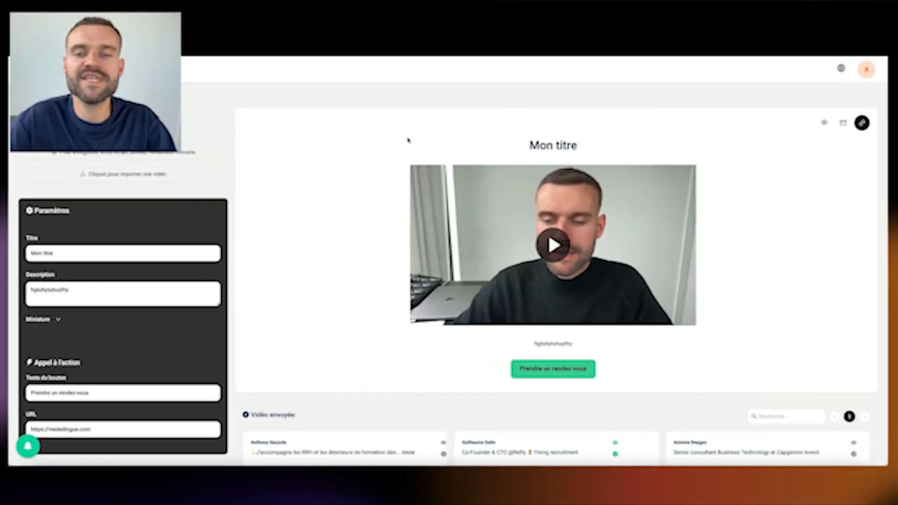
left_click_drag(533, 152, 619, 157)
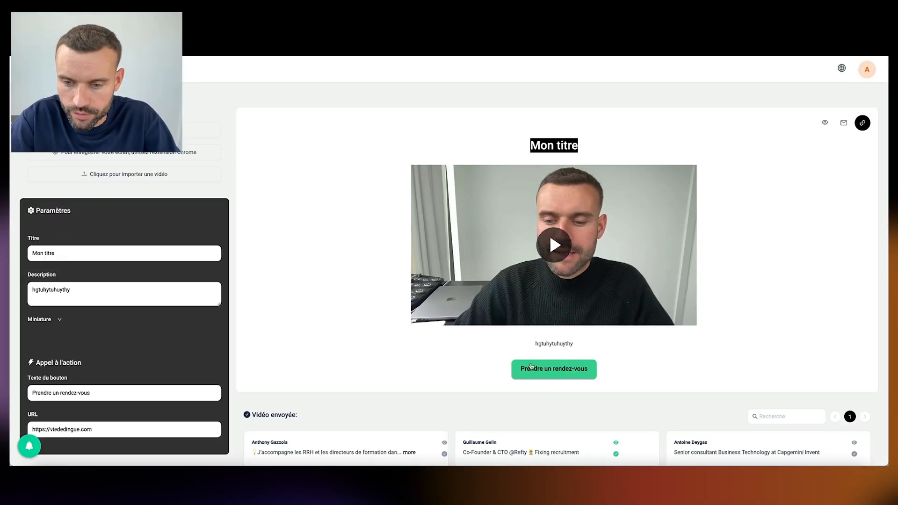
scroll(531, 366, "down", 3)
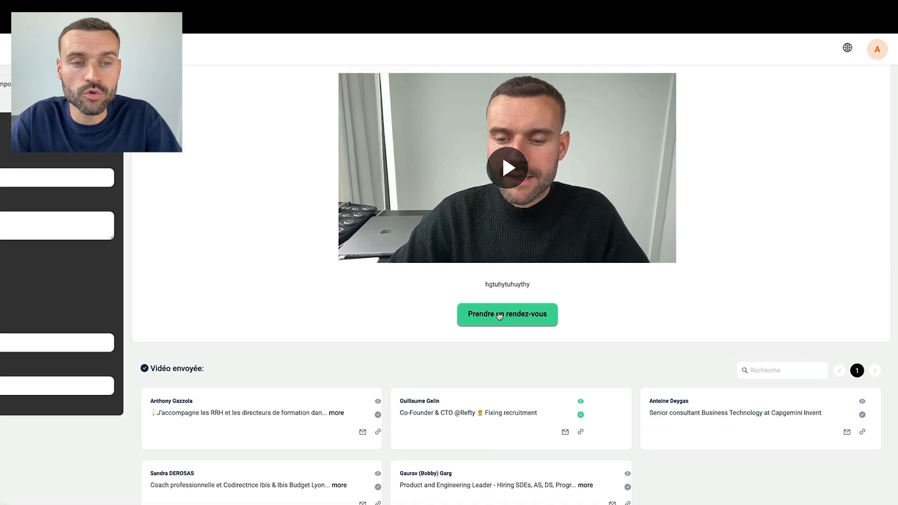